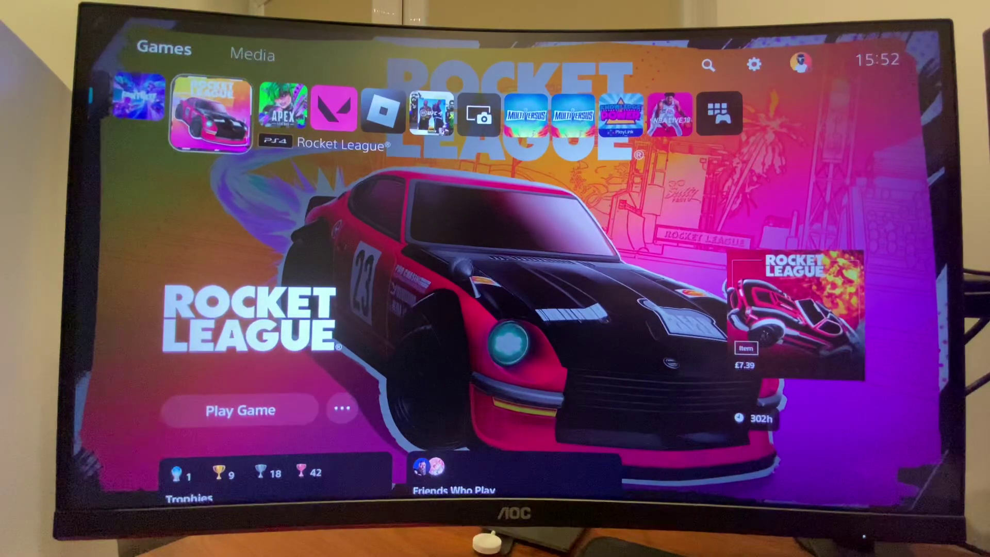
Open the system Settings and enter the Network category
key(Up)
key(Right)
key(Right)
key(Right)
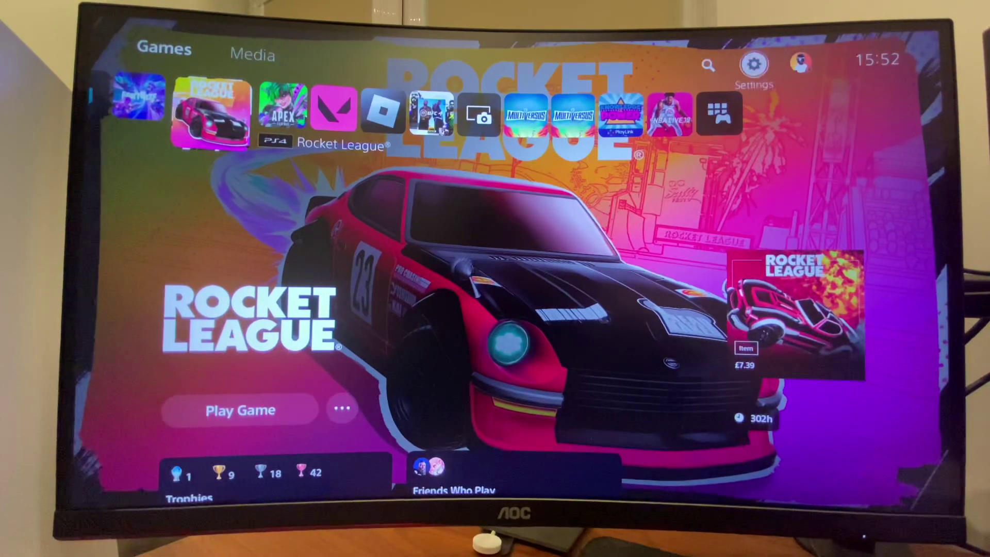
key(Return)
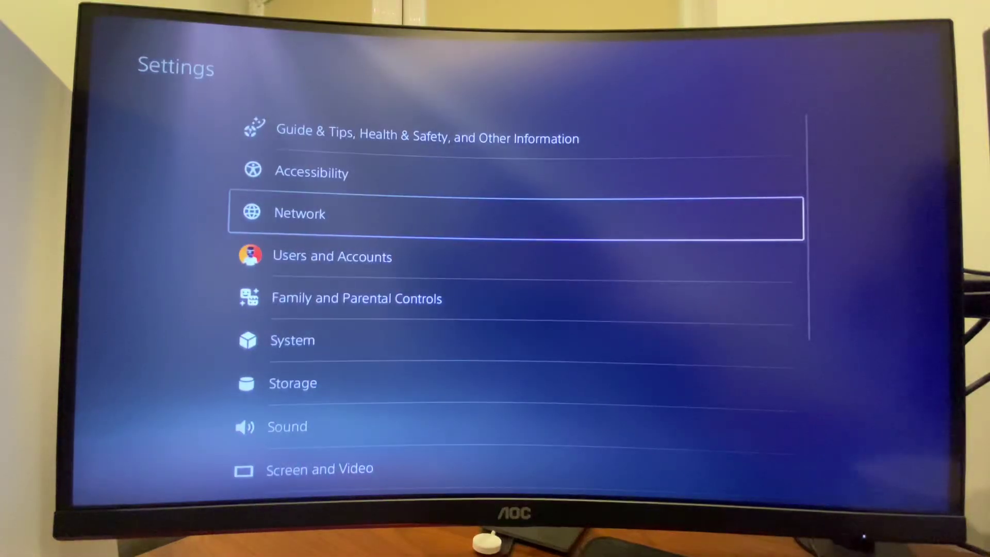
key(Down)
key(Down)
key(Up)
key(Up)
key(Return)
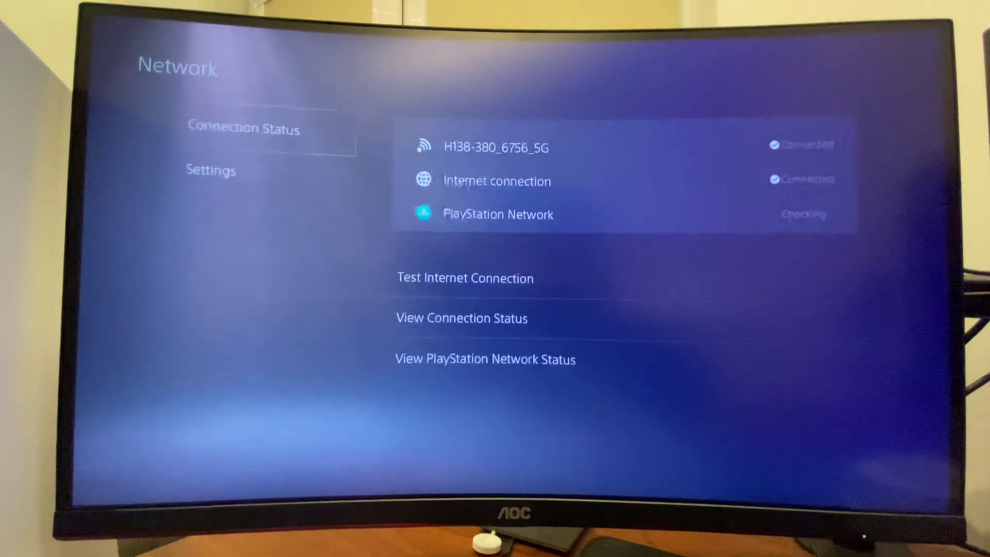
Open Set Up Internet Connection from the network Settings section
key(Right)
key(Down)
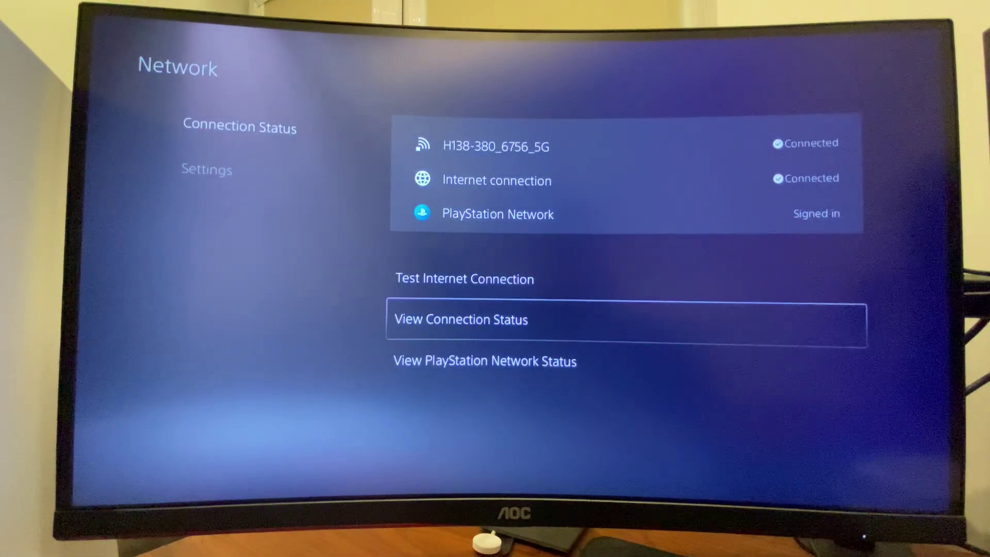
key(Up)
key(Left)
key(Down)
key(Right)
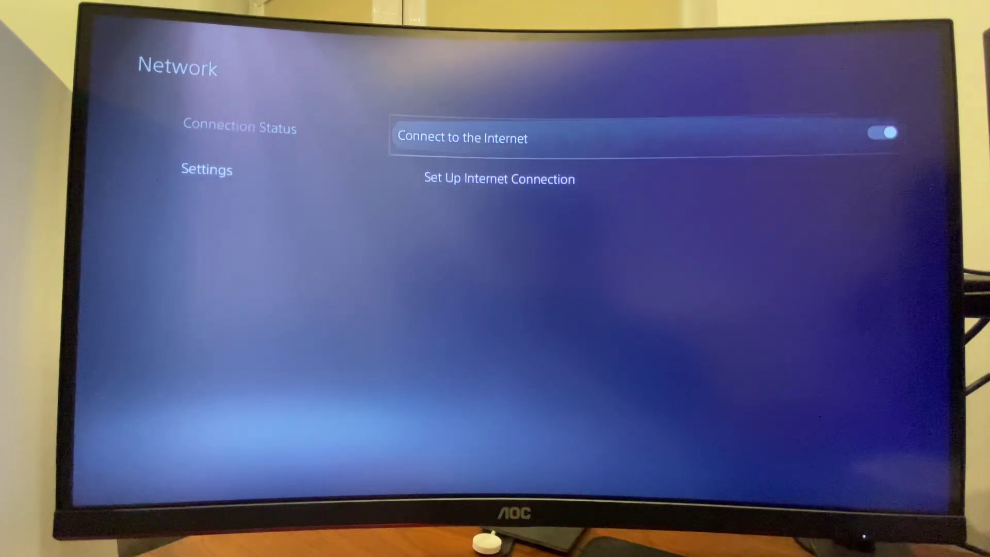
key(Down)
key(Return)
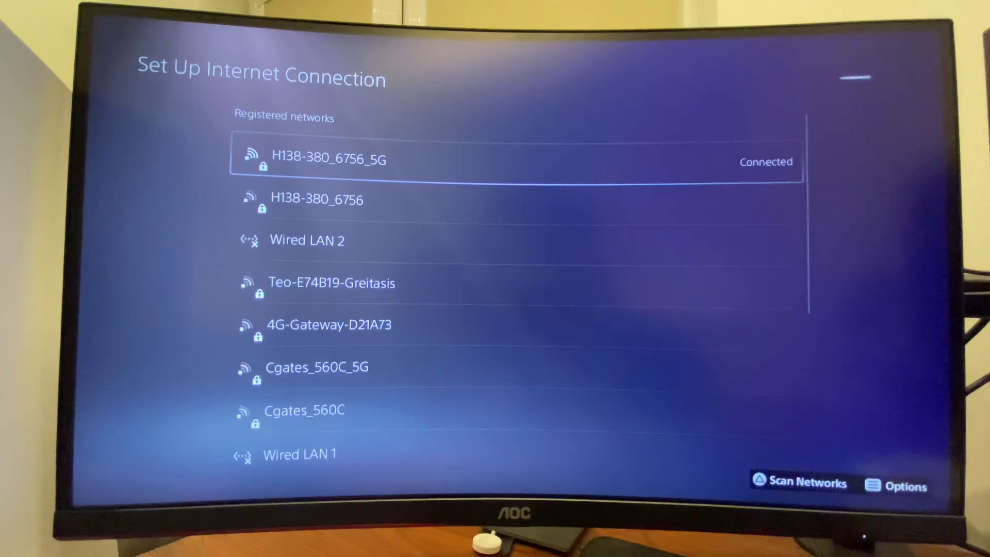
Open the connected network's Wi-Fi Frequency Bands options and keep 5 GHz Only
key(F1)
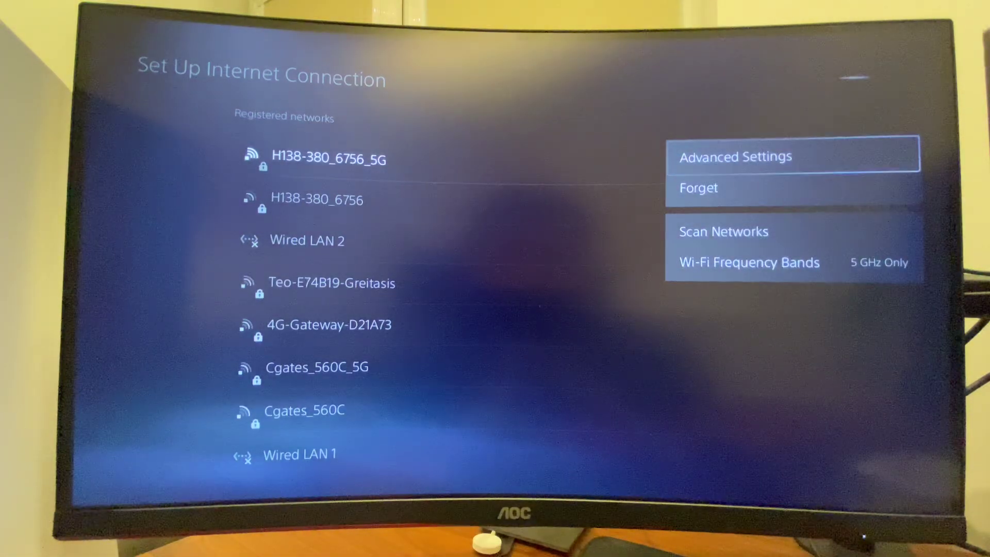
key(Down)
key(Down)
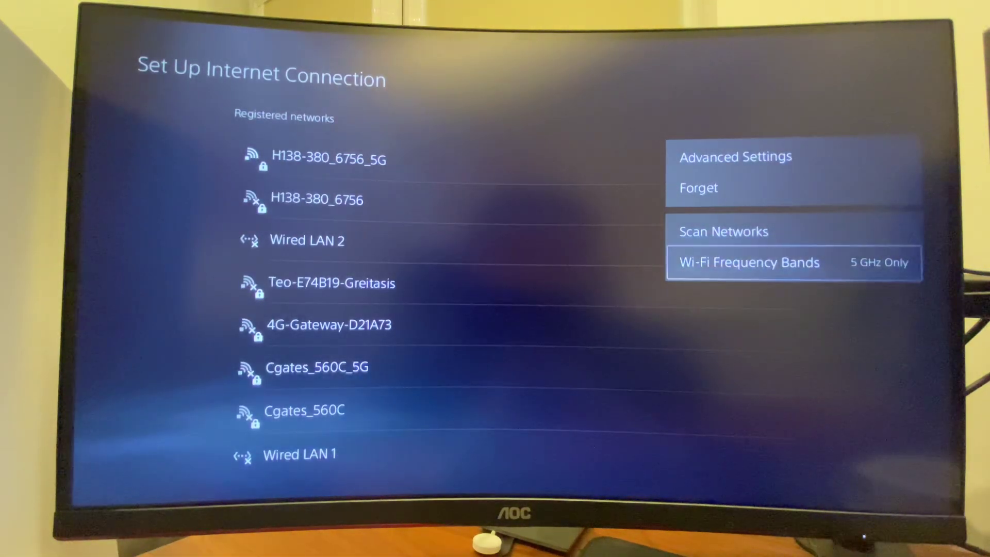
key(Down)
key(Return)
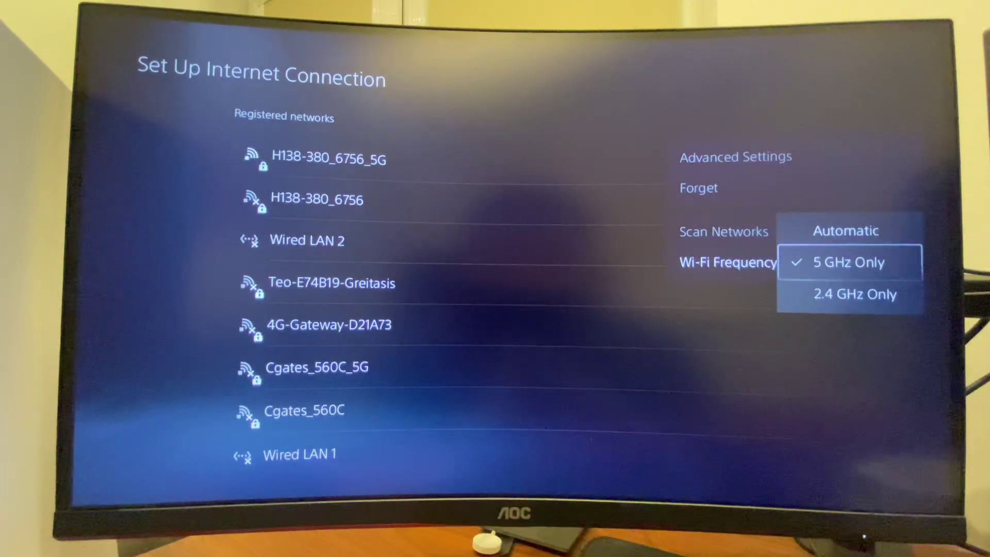
key(Down)
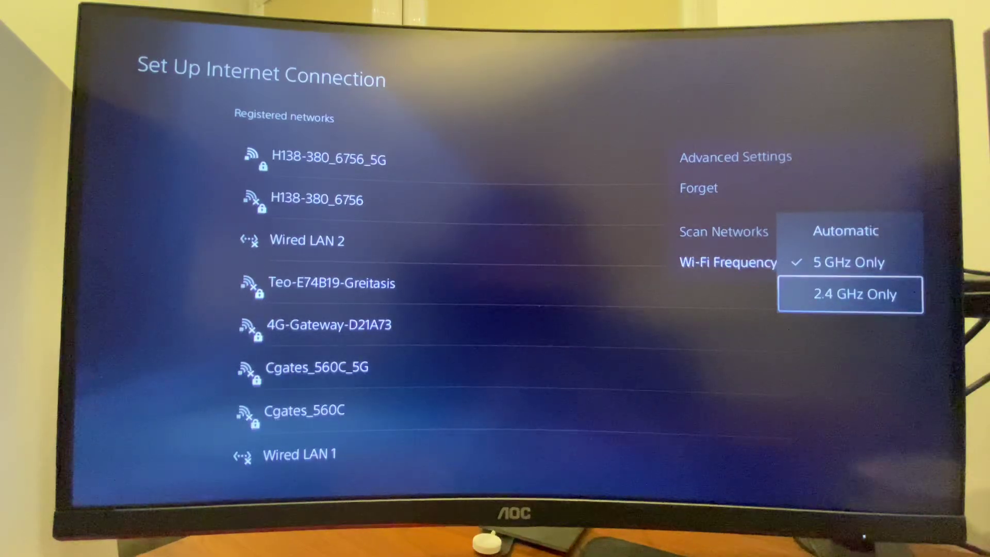
key(Up)
key(Escape)
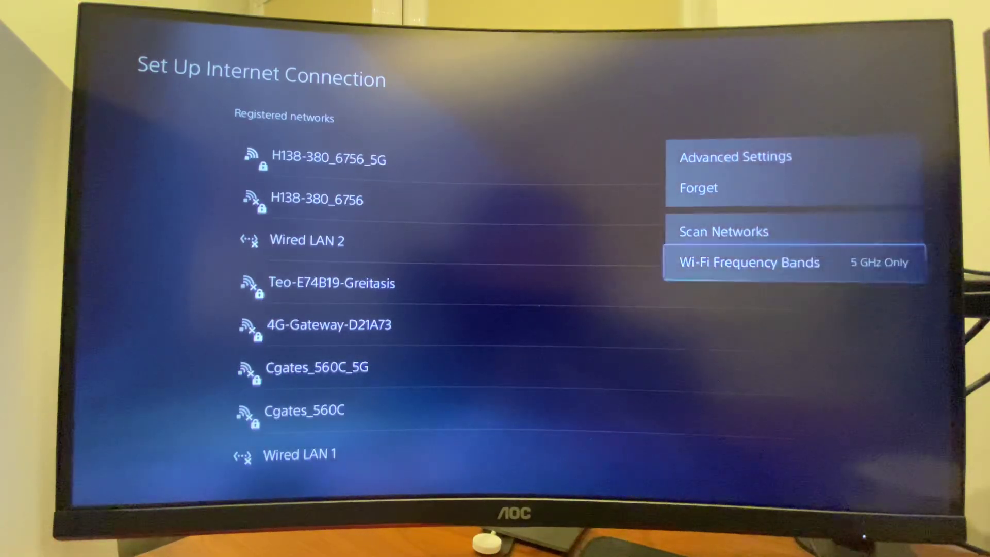
key(Up)
key(Up)
key(Up)
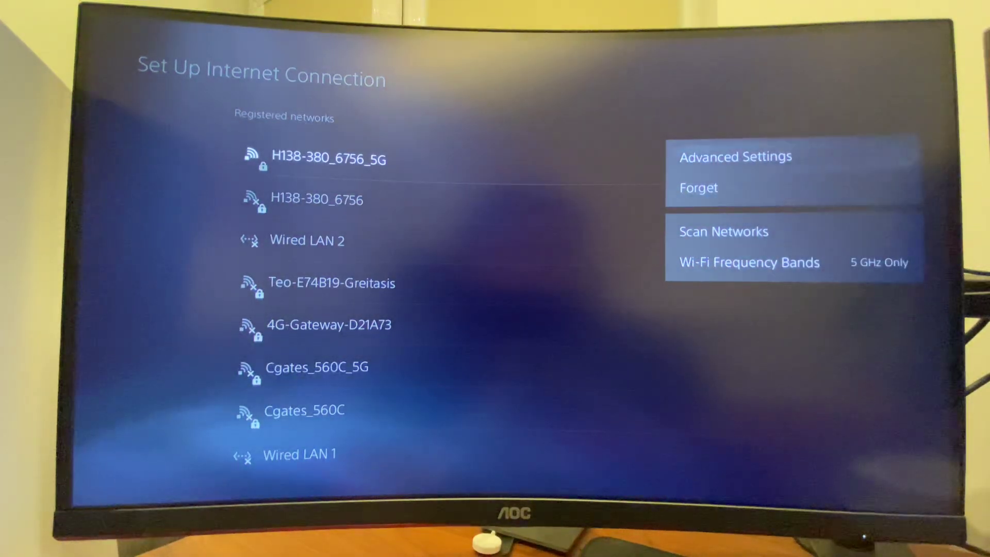
Open the 5G network's Advanced Settings and set DNS Settings to Manual
key(Return)
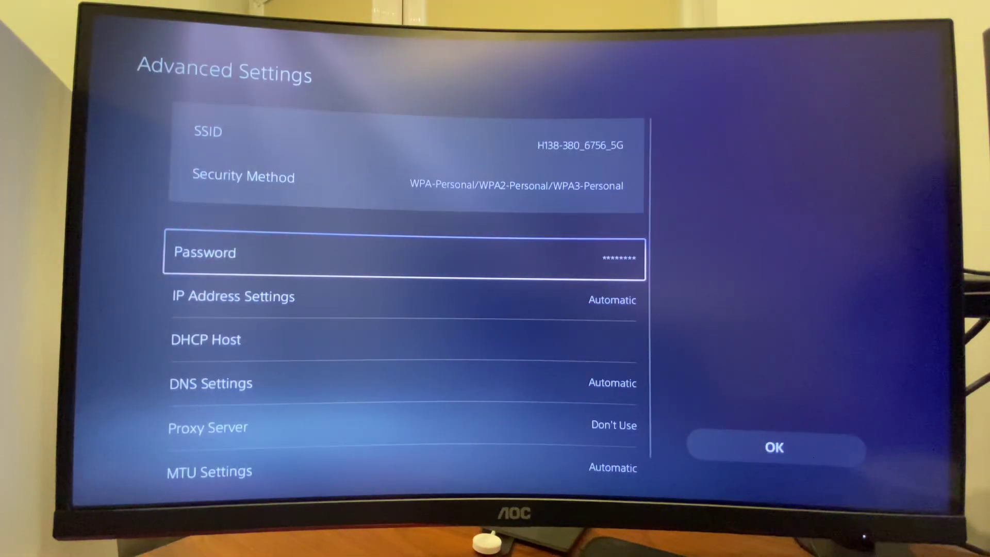
key(Down)
key(Down)
key(Down)
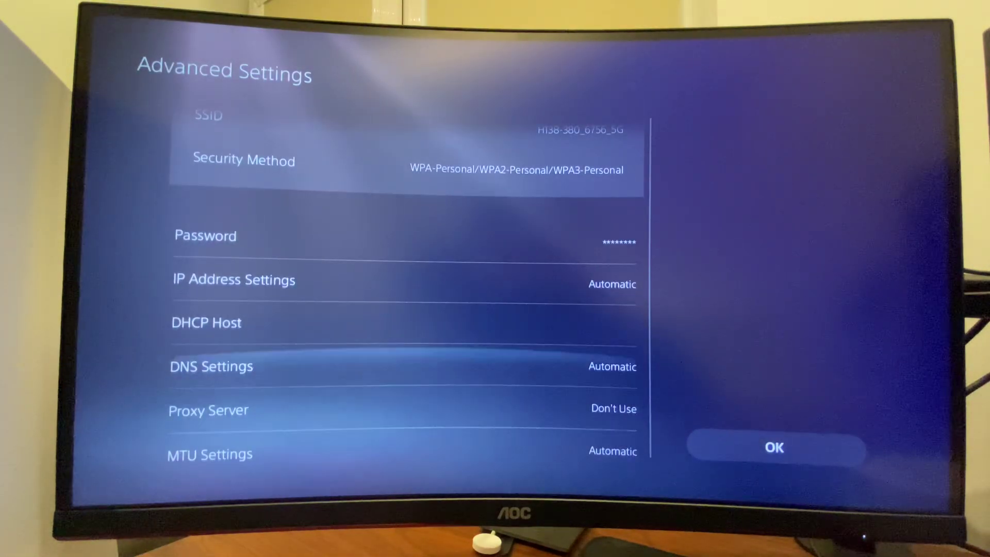
key(Return)
key(Down)
key(Return)
key(Down)
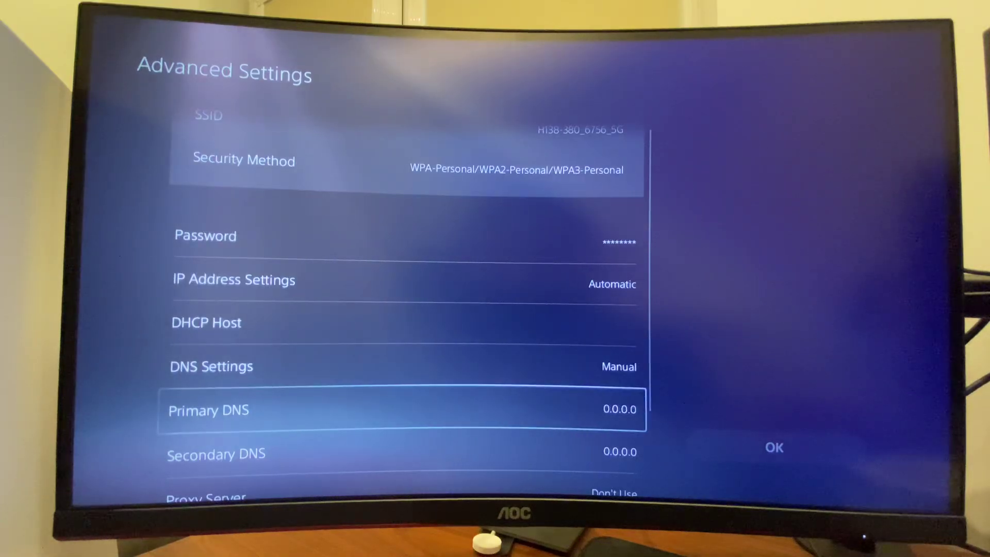
Enter 8.8.8.8 as the Primary DNS
key(Return)
key(Down)
key(Return)
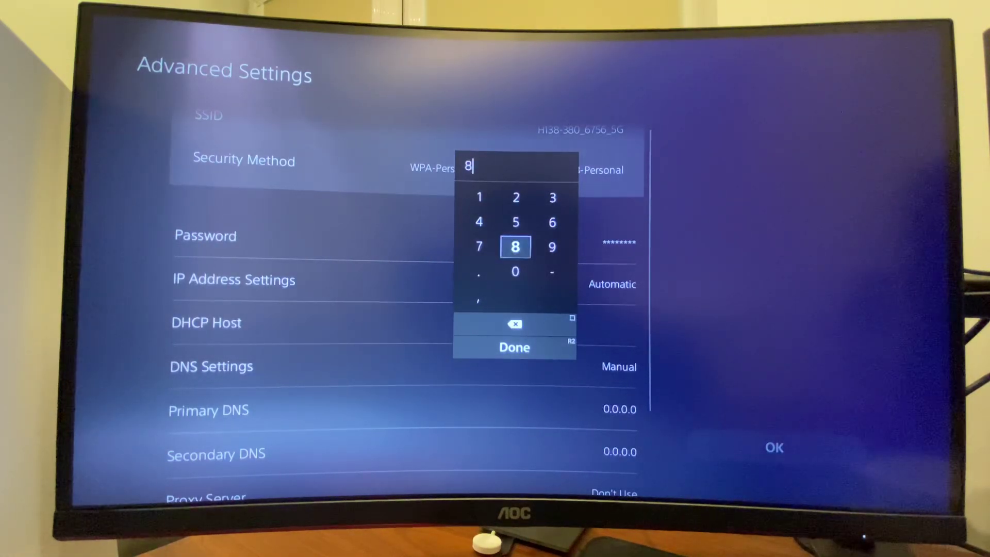
key(Down)
key(Left)
key(Return)
key(Up)
key(Right)
key(Down)
key(Up)
key(Return)
key(Left)
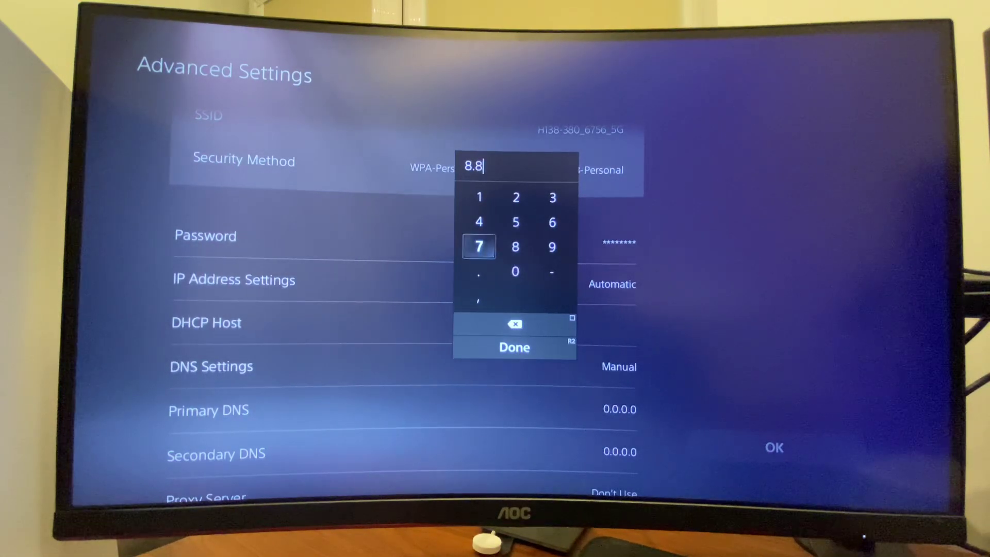
key(Down)
key(Return)
key(Right)
key(Up)
key(Return)
key(Left)
key(Down)
key(Return)
key(Up)
key(Right)
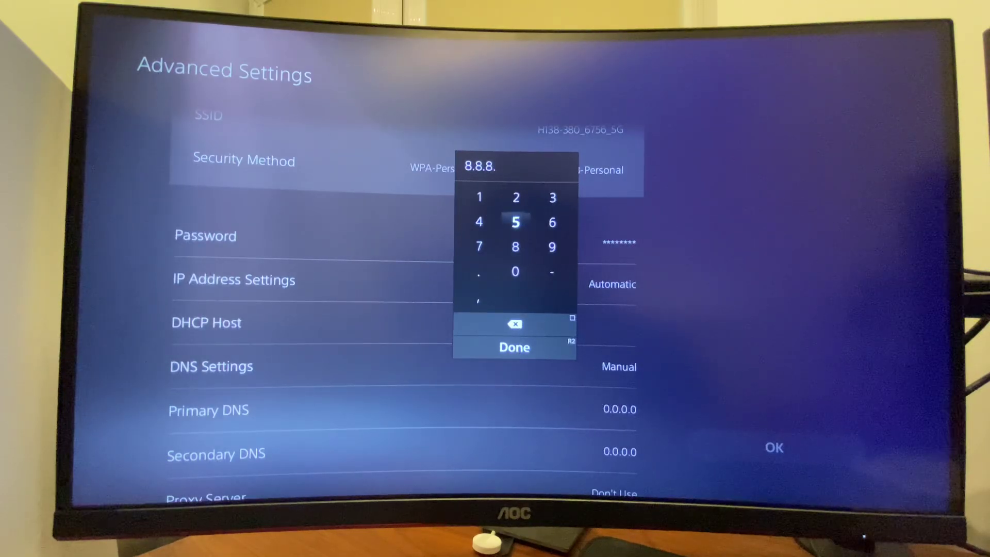
key(Down)
key(Return)
key(Return)
key(Down)
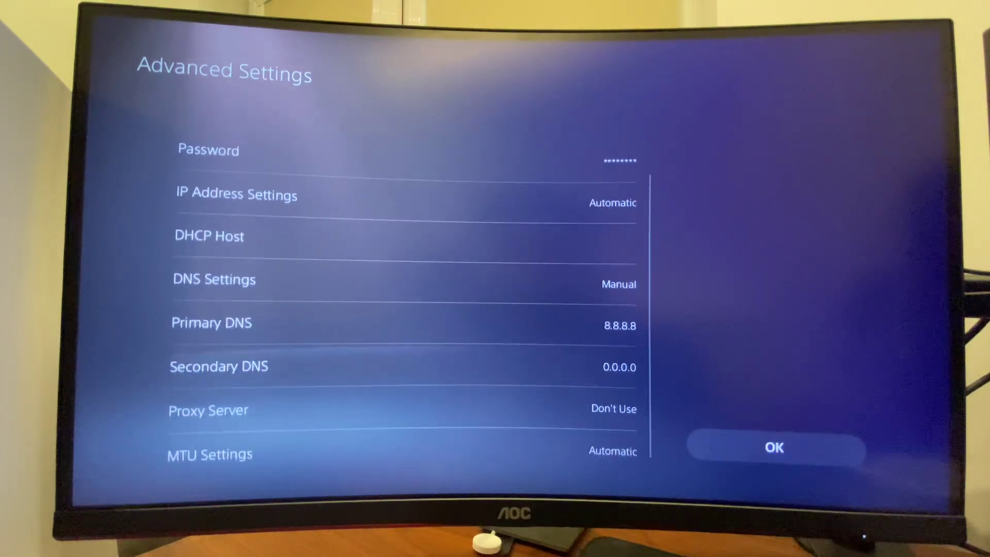
Enter 8.8.4.4 as the Secondary DNS and confirm
key(Return)
key(Down)
key(Return)
key(Down)
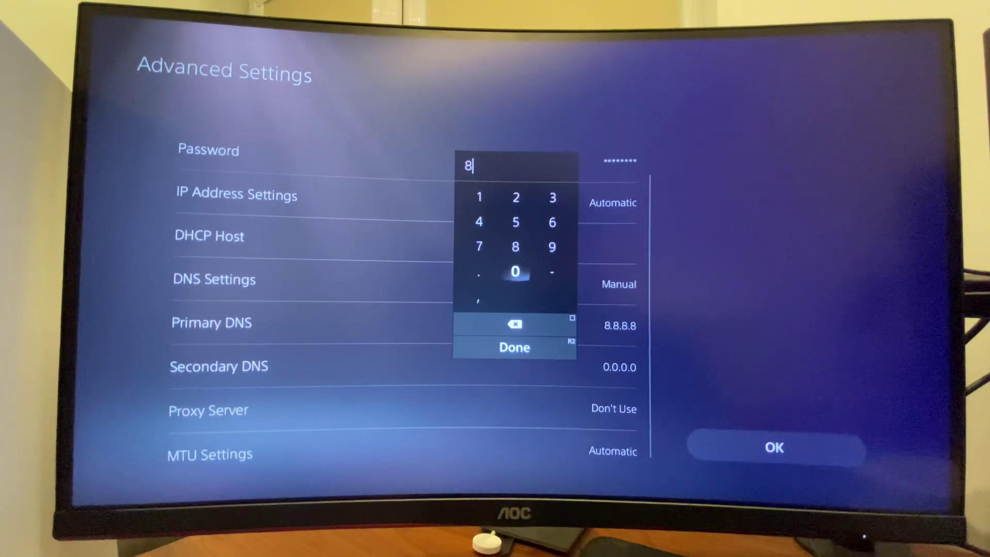
key(Left)
key(Return)
key(Right)
key(Up)
key(Return)
key(Left)
key(Down)
key(Return)
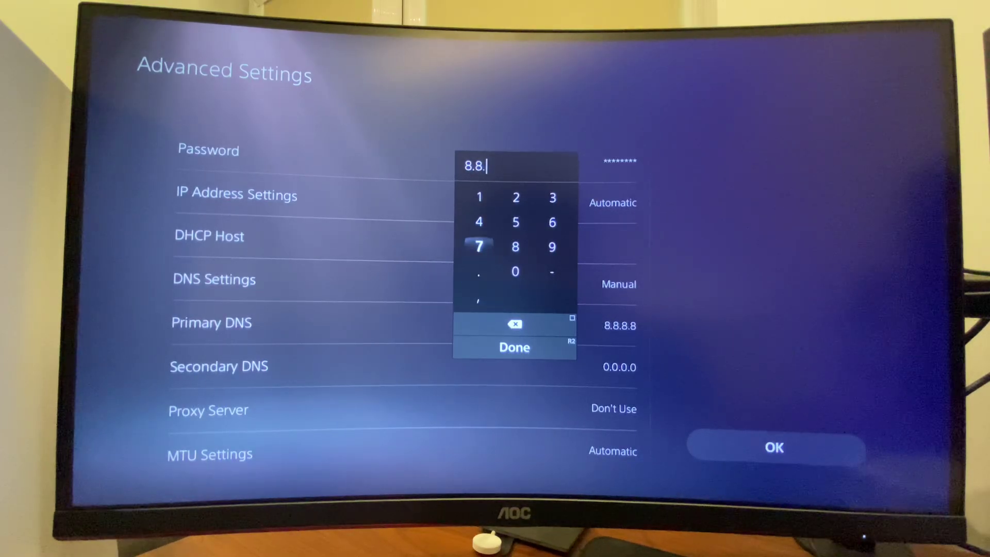
key(Up)
key(Up)
key(Return)
key(Down)
key(Down)
key(Return)
key(Right)
key(Left)
key(Up)
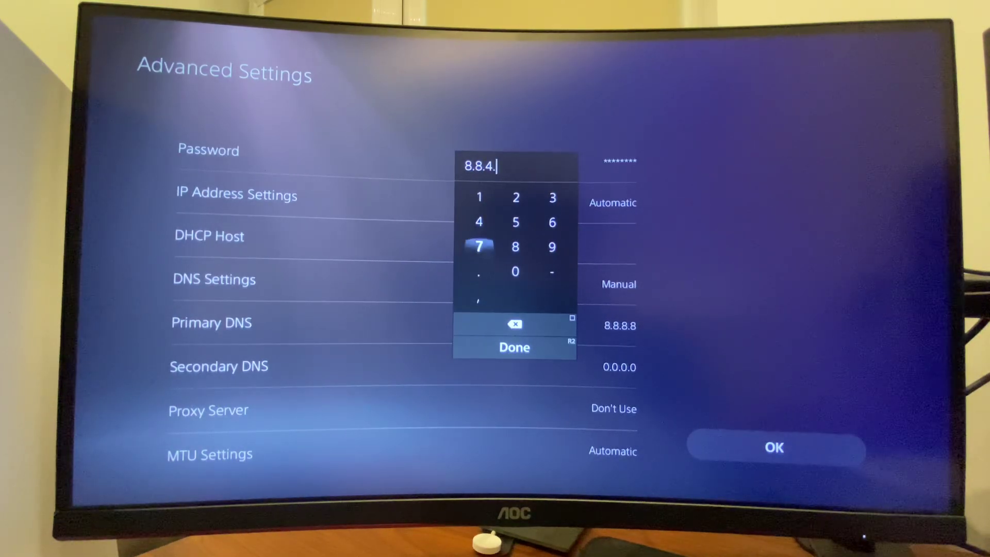
key(Up)
key(Return)
key(Return)
key(Down)
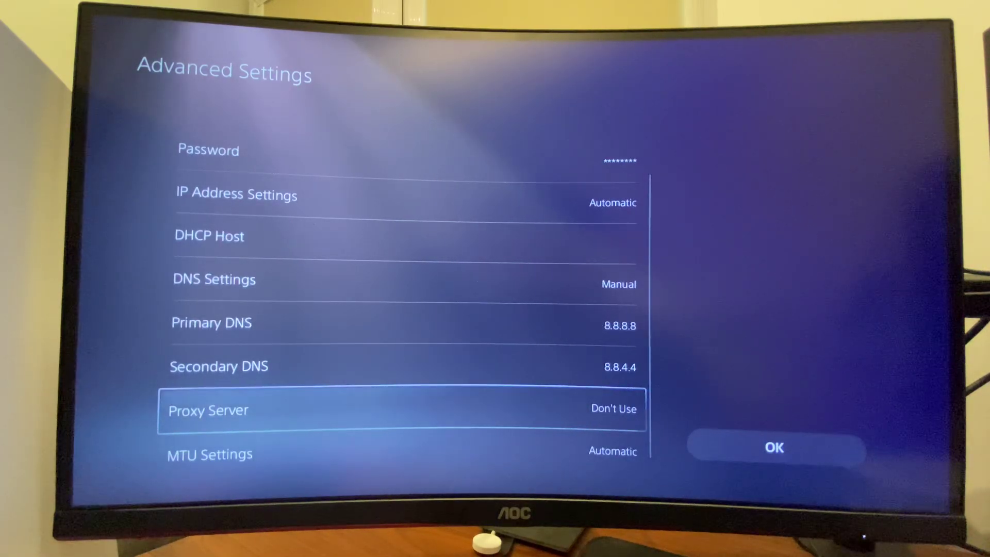
Replace the Primary DNS with 1.1.1.1
key(Up)
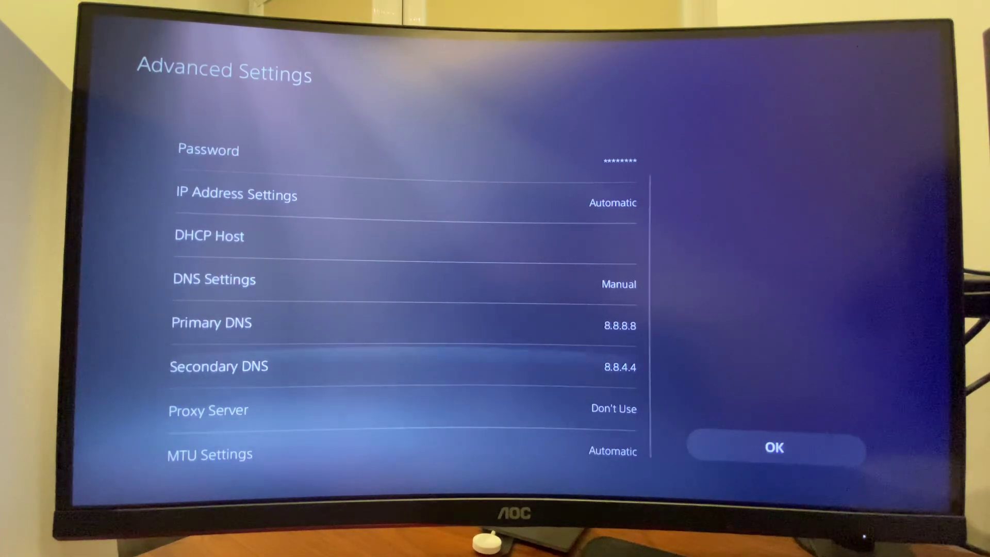
key(Up)
key(Return)
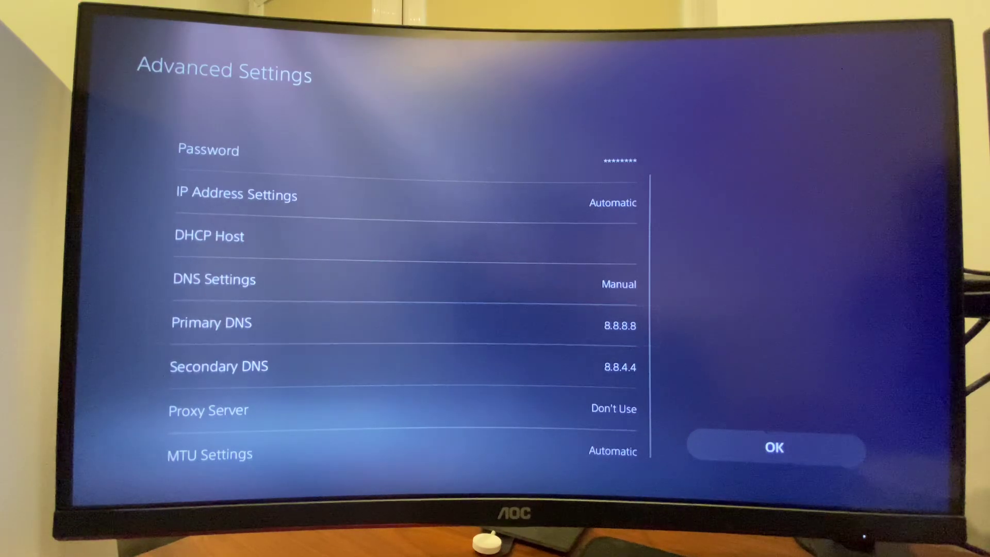
key(BackSpace)
key(BackSpace)
key(BackSpace)
key(BackSpace)
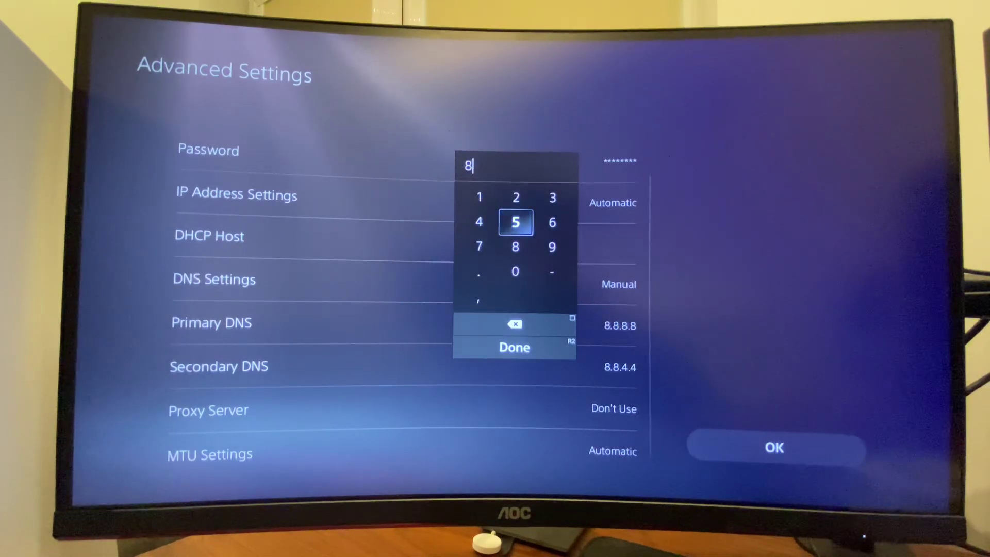
key(BackSpace)
key(BackSpace)
text(1)
key(Up)
key(Up)
key(Up)
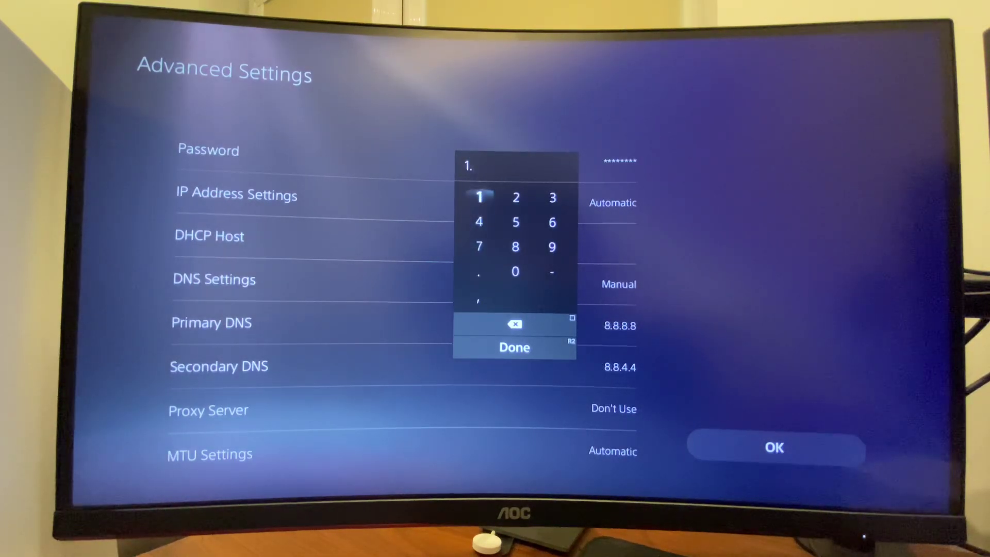
key(Up)
key(Up)
key(Return)
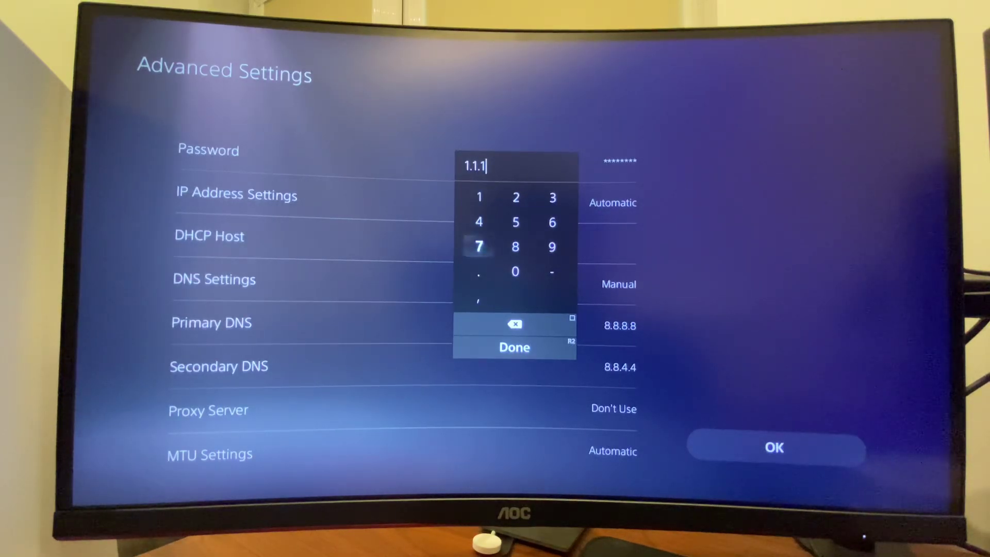
key(Down)
key(Down)
key(Down)
key(Return)
key(Up)
key(Up)
key(Up)
key(Return)
key(Return)
Replace the Secondary DNS with 1.0.0.1 and confirm
key(Down)
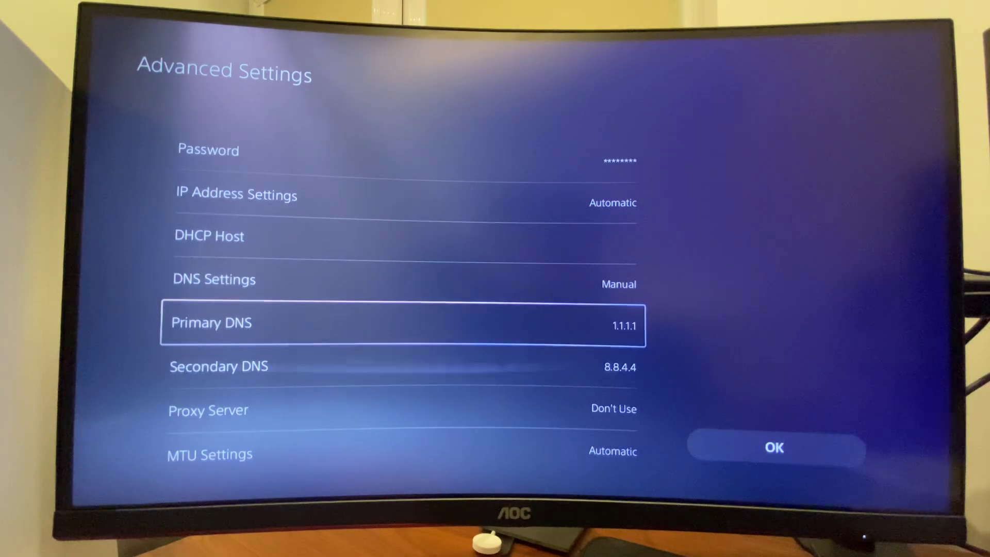
key(Return)
text(8.)
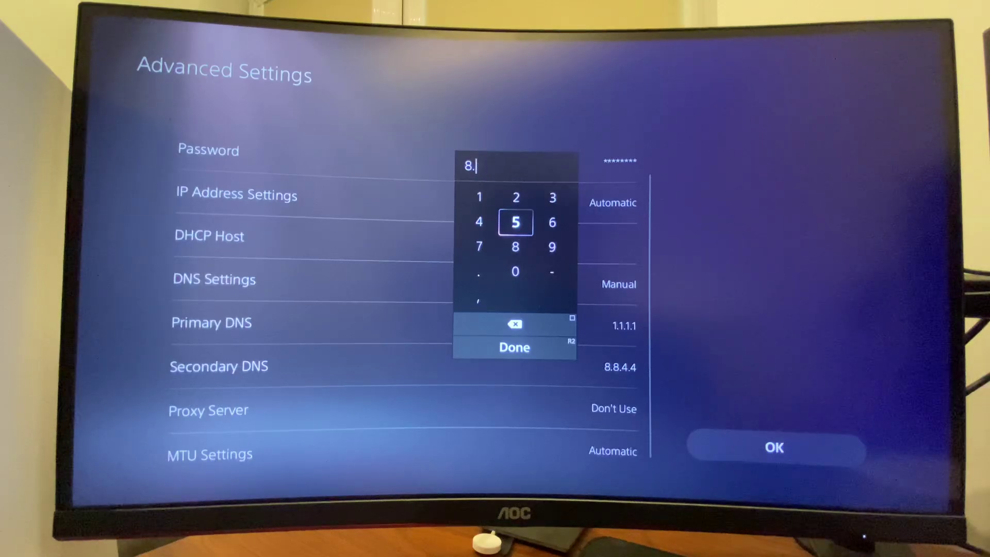
key(BackSpace)
key(BackSpace)
key(Left)
key(Up)
key(Return)
key(Down)
key(Down)
key(Down)
key(Return)
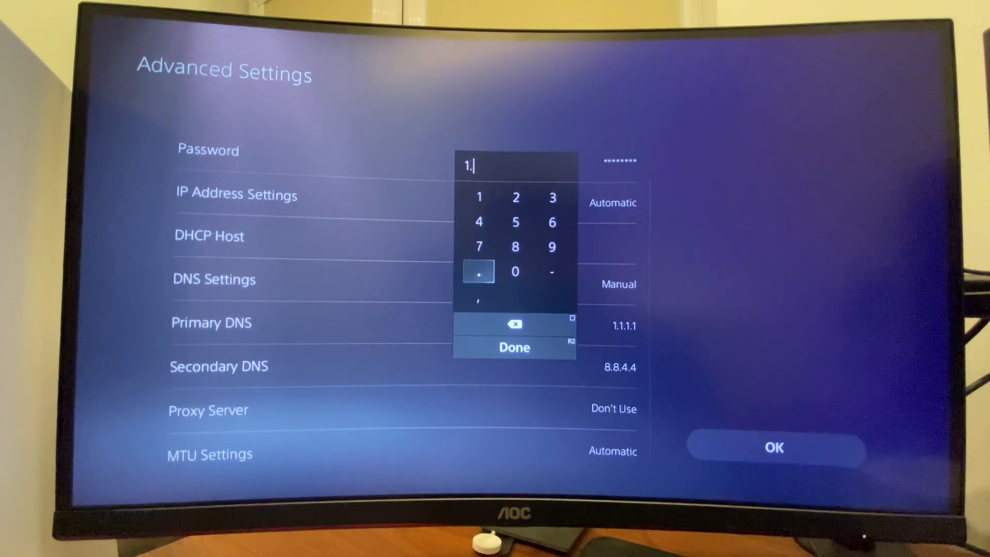
key(Up)
key(Up)
key(Up)
key(Return)
key(Down)
key(Down)
key(Down)
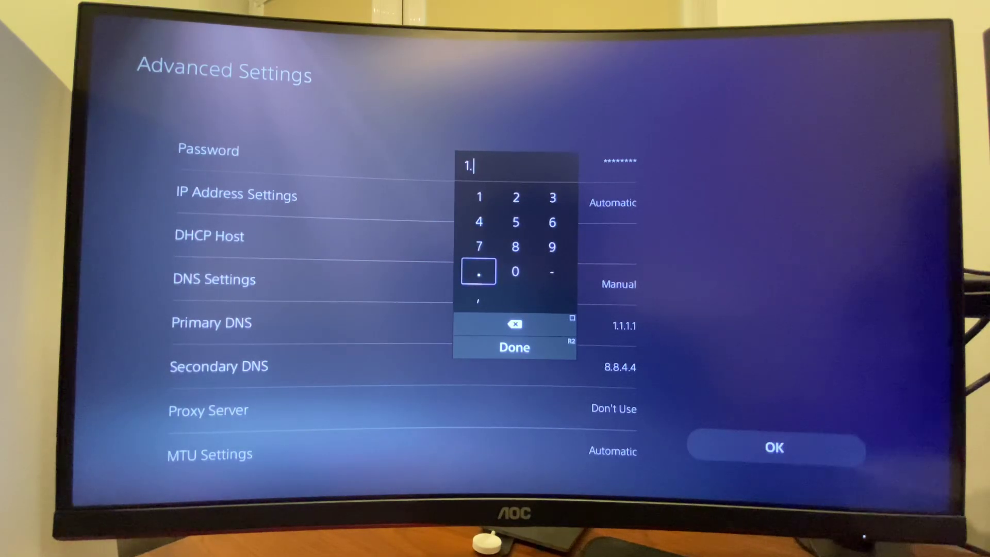
key(Return)
key(Left)
key(Left)
key(Return)
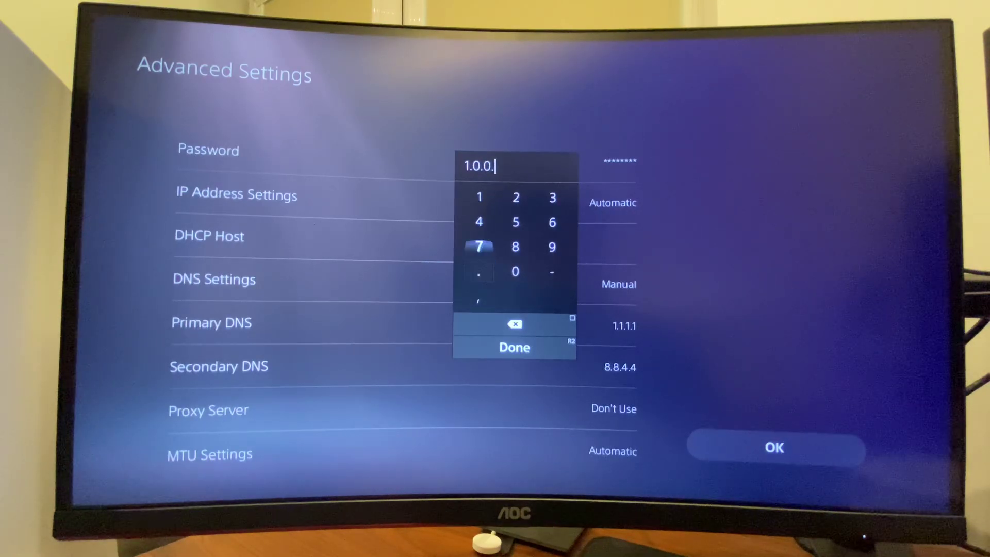
key(Up)
key(Up)
key(Up)
key(Return)
key(F2)
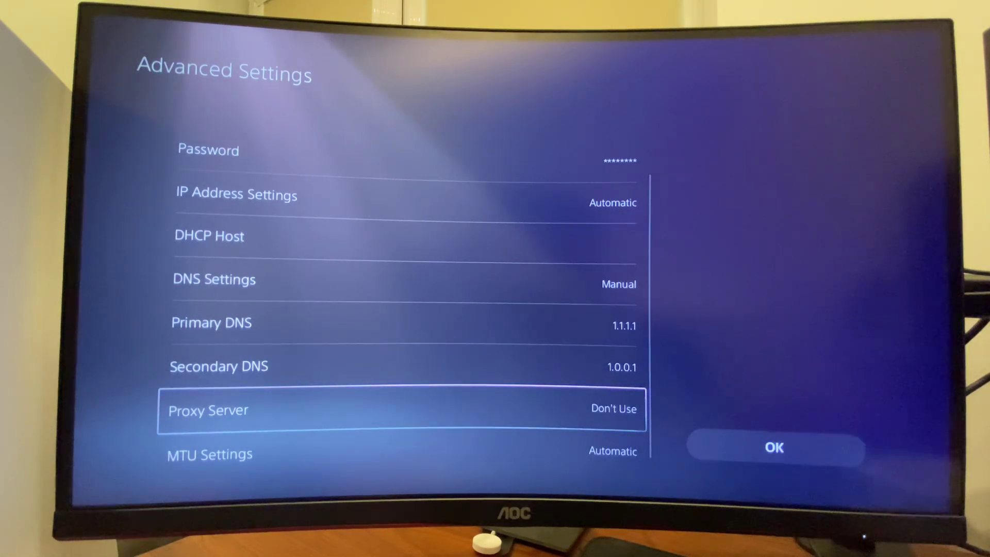
Change MTU Settings from Automatic to Manual
key(Down)
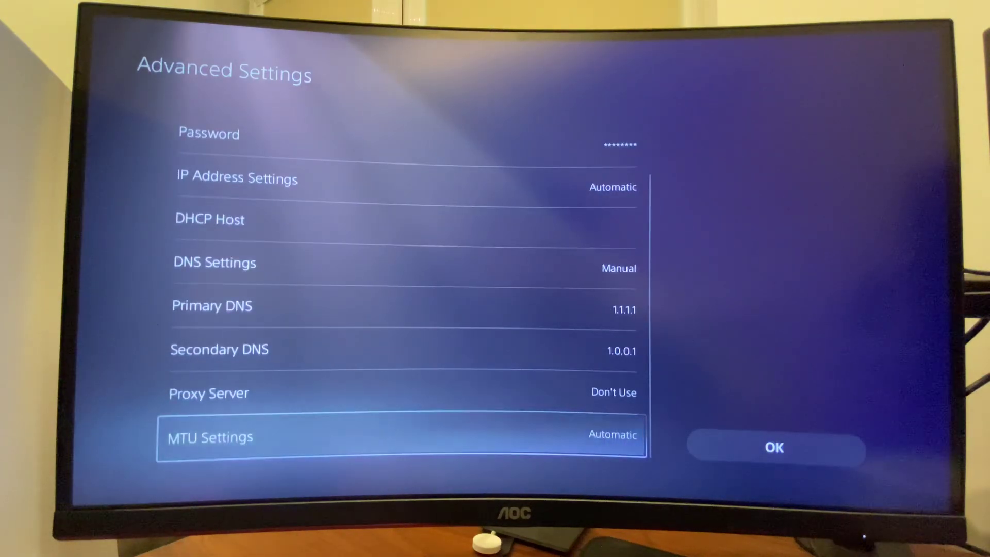
key(Return)
key(Down)
key(Return)
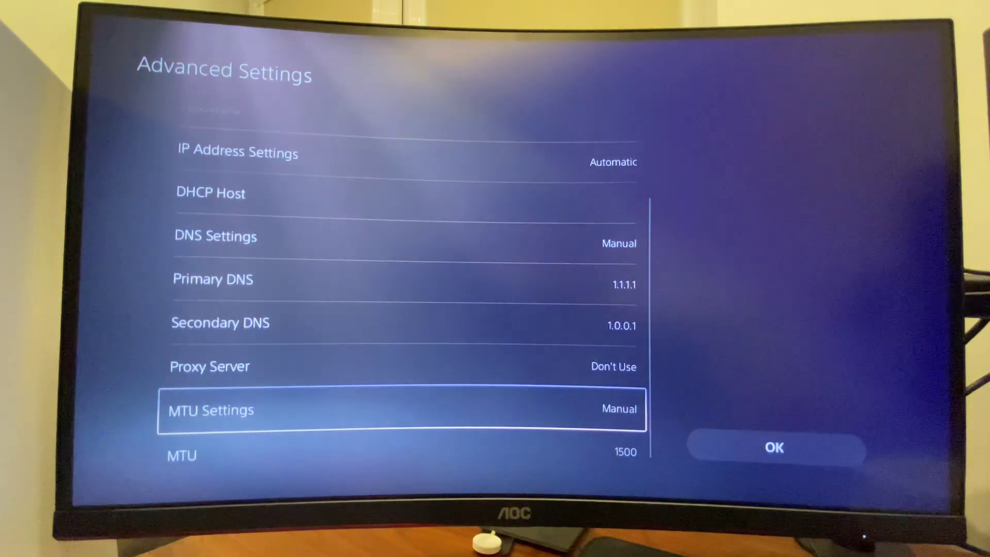
key(Down)
Replace the MTU value 1500 with 1473 and confirm
key(Return)
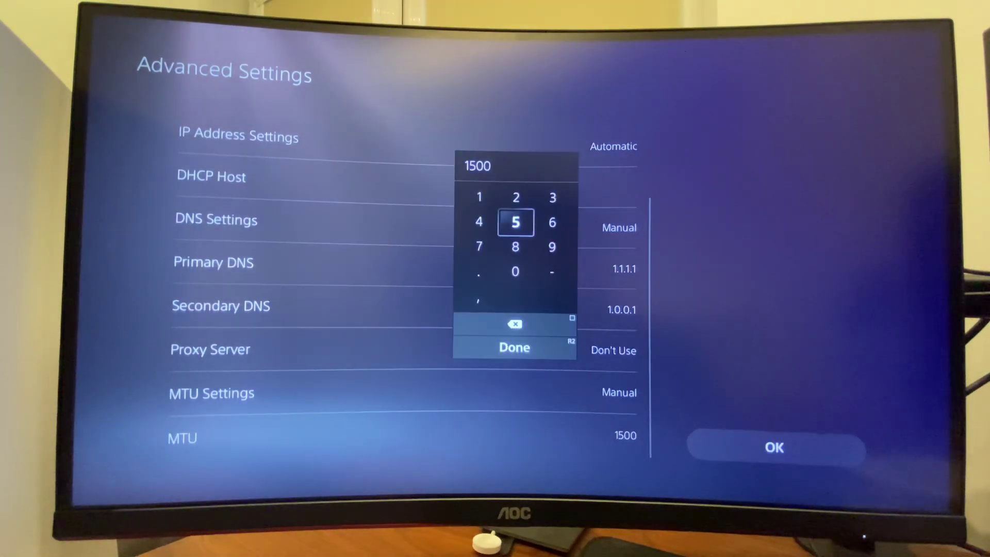
key(BackSpace)
key(BackSpace)
key(BackSpace)
key(Left)
key(Return)
key(Right)
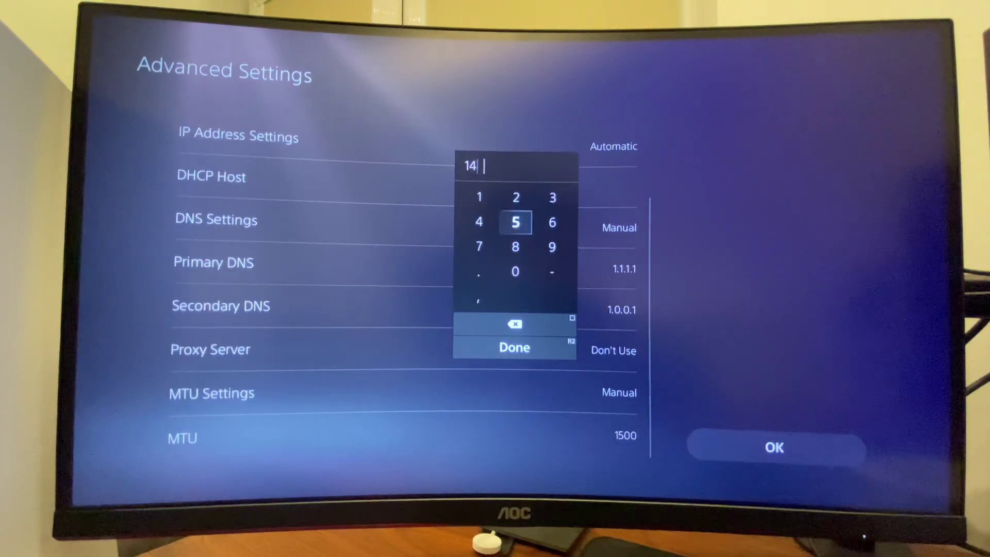
key(Return)
key(Down)
key(Down)
key(Return)
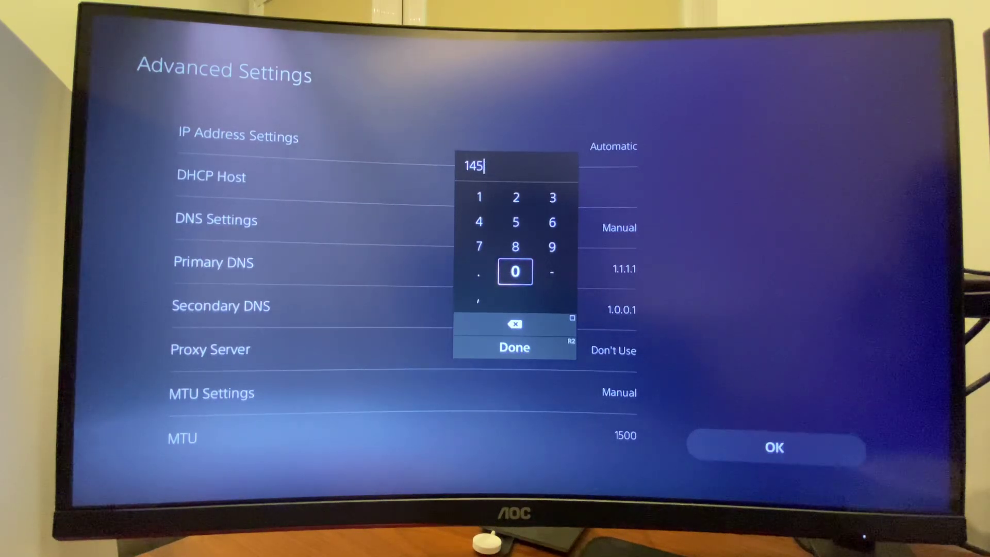
key(BackSpace)
key(Left)
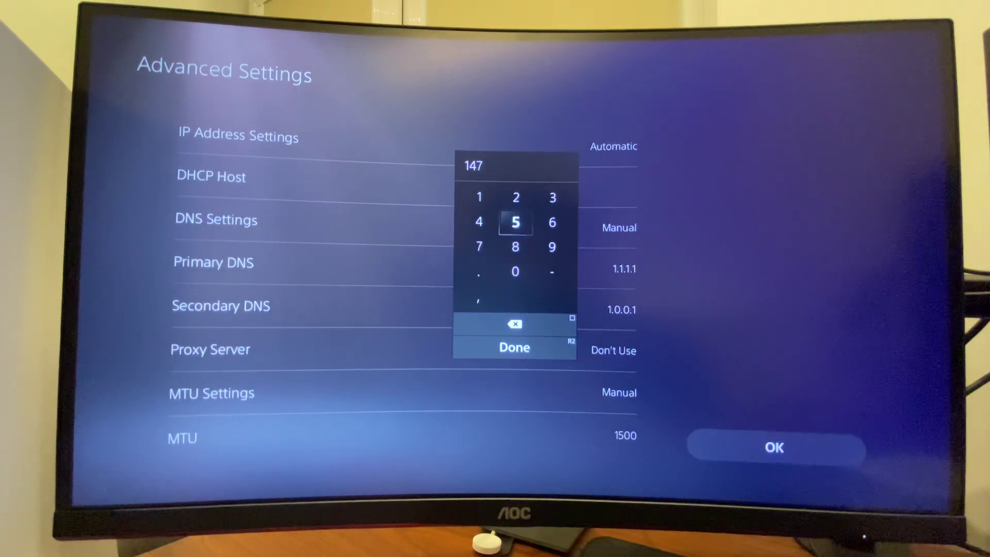
key(Up)
key(Right)
key(Return)
key(Escape)
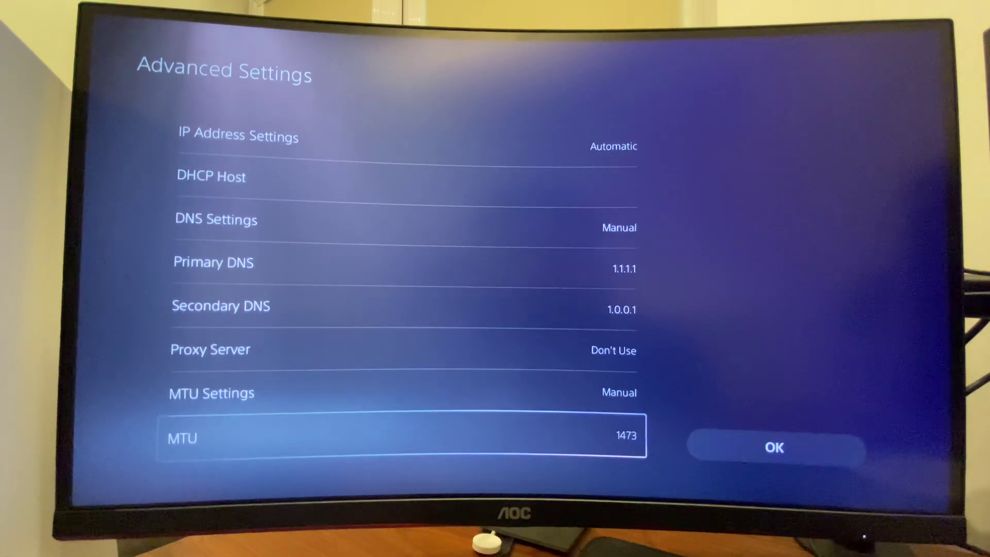